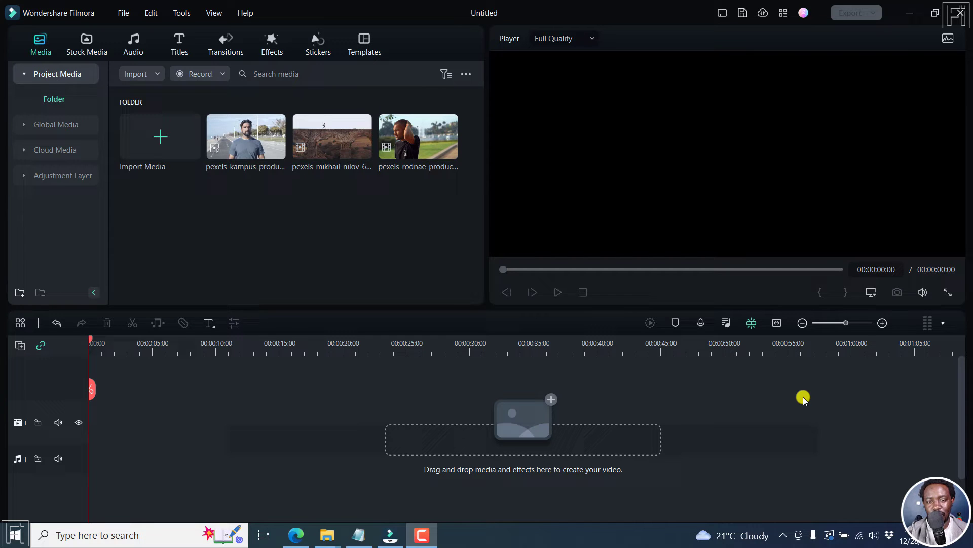
# - Add the bridge and park clips to the timeline, keeping the 1920x1080 25fps project settings
pyautogui.click(364, 151)
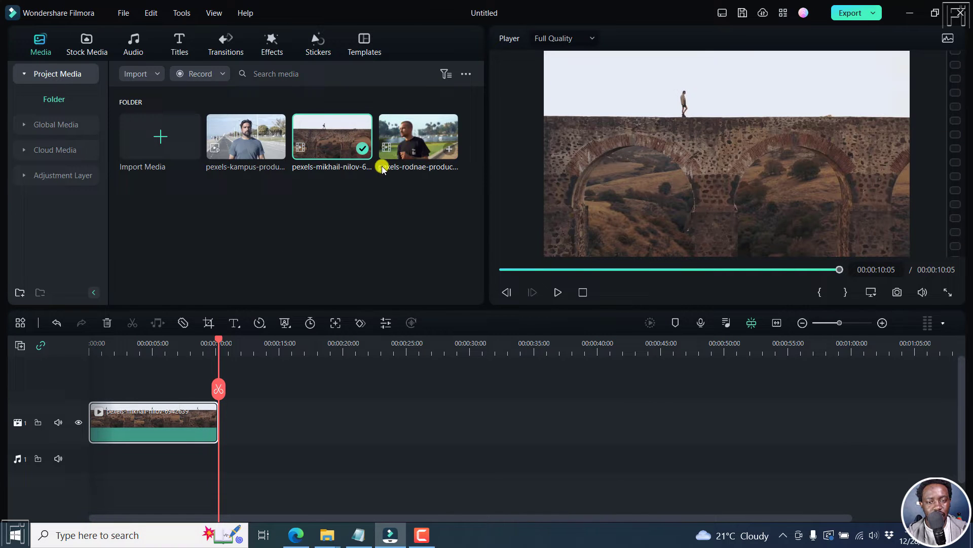
pyautogui.click(451, 152)
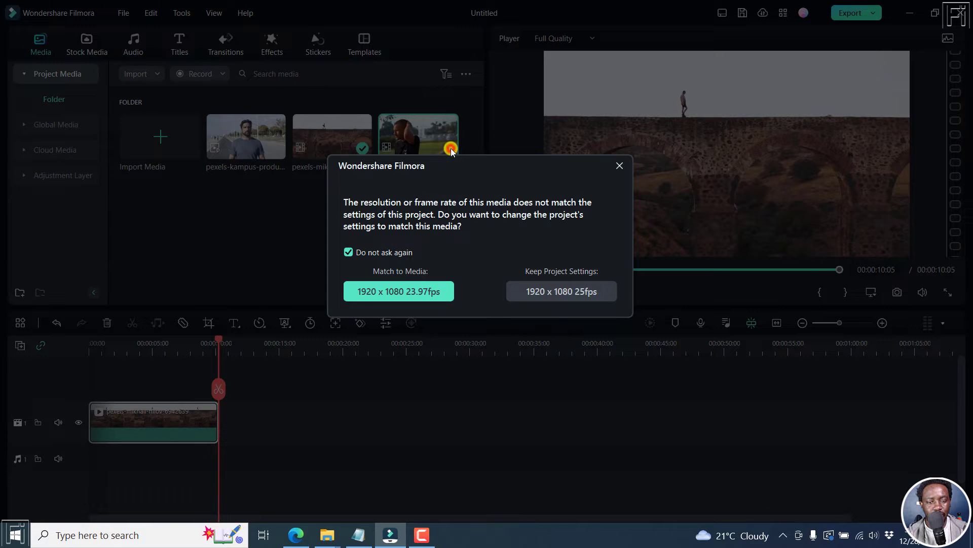
pyautogui.click(572, 297)
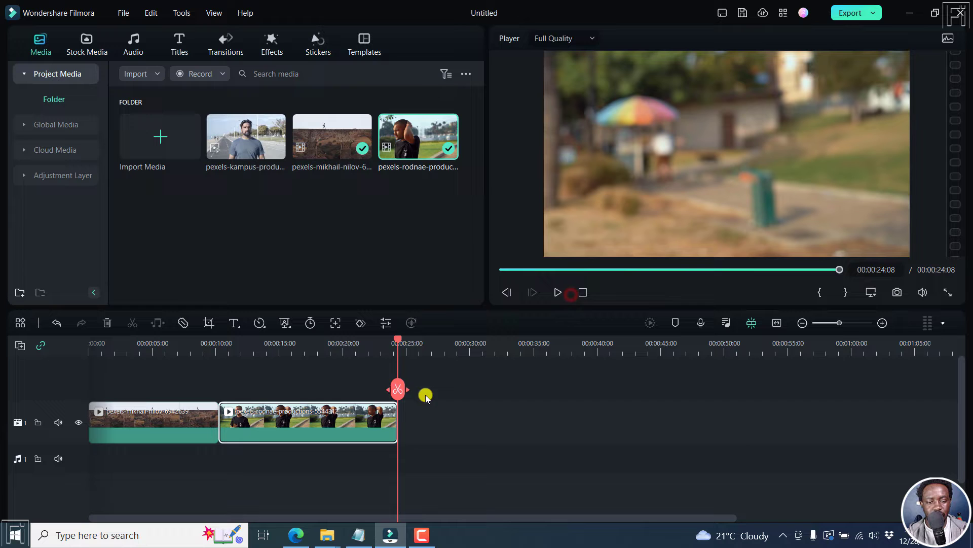
pyautogui.moveTo(400, 343); pyautogui.dragTo(79, 358)
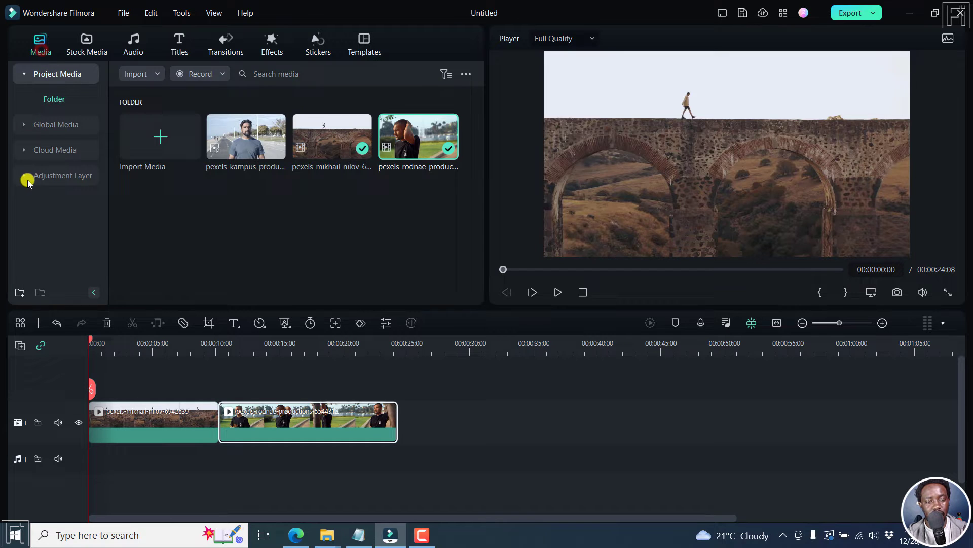
# - Open Adjustment Layer, dismiss its tip, check the empty Custom folder, then return to Preset
pyautogui.click(25, 177)
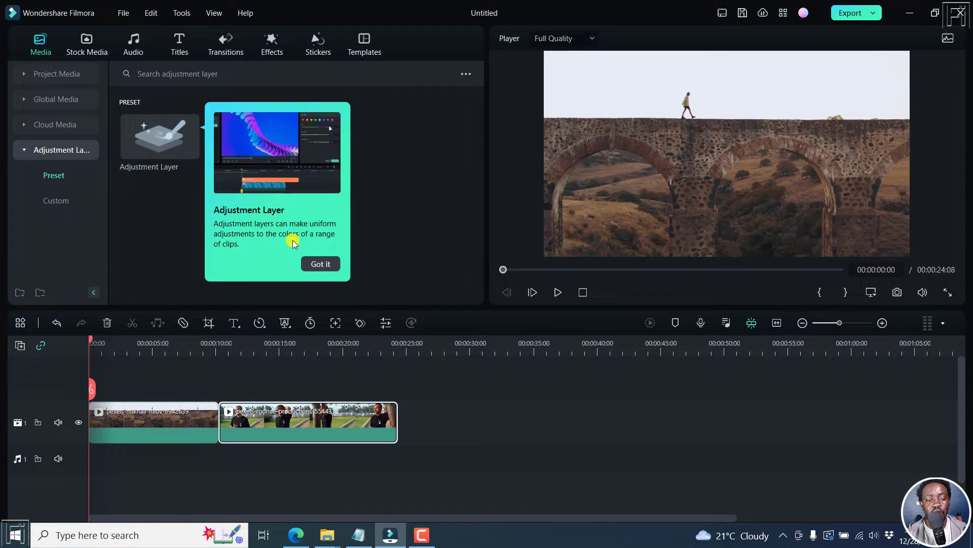
pyautogui.click(322, 264)
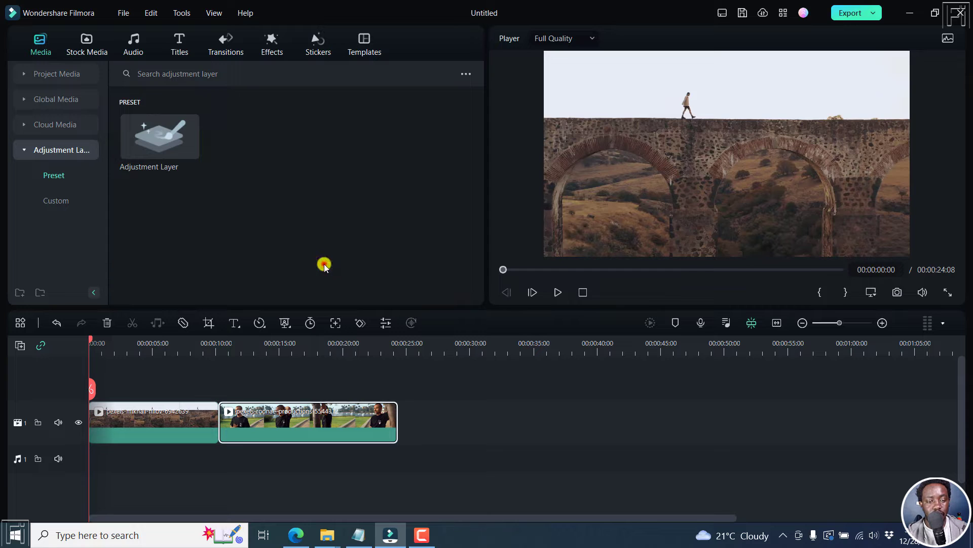
pyautogui.click(56, 200)
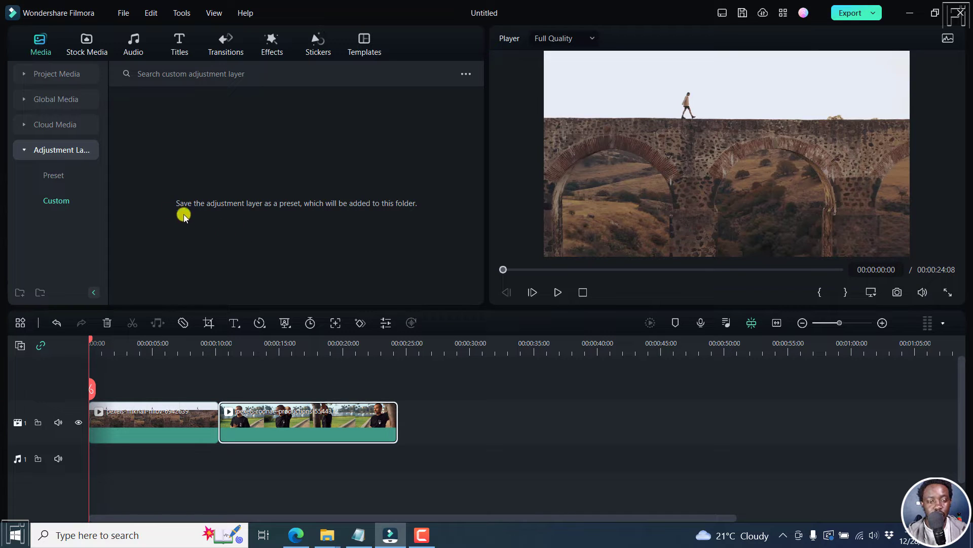
pyautogui.click(54, 174)
pyautogui.moveTo(159, 135)
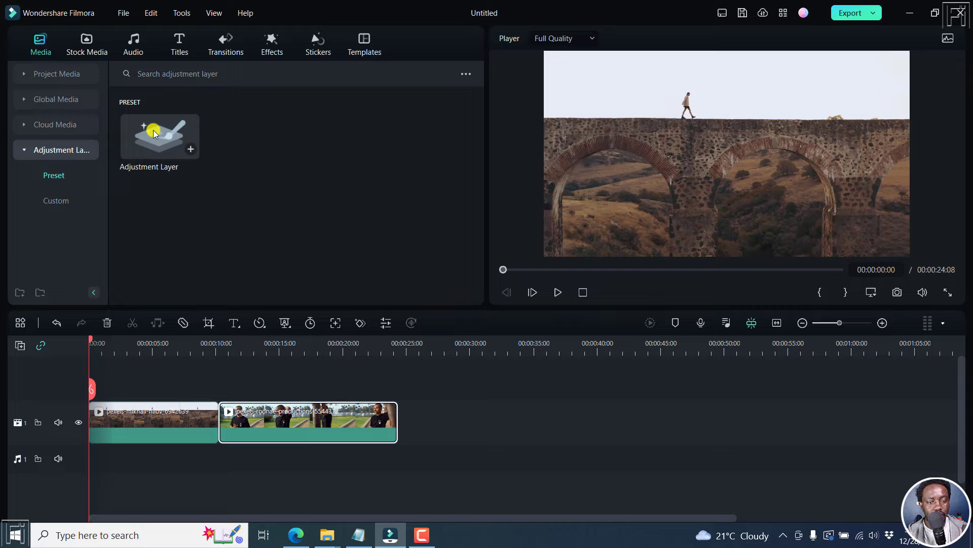
# - Place an adjustment layer on a new track above the clips, deleting an accidental insert
pyautogui.click(190, 149)
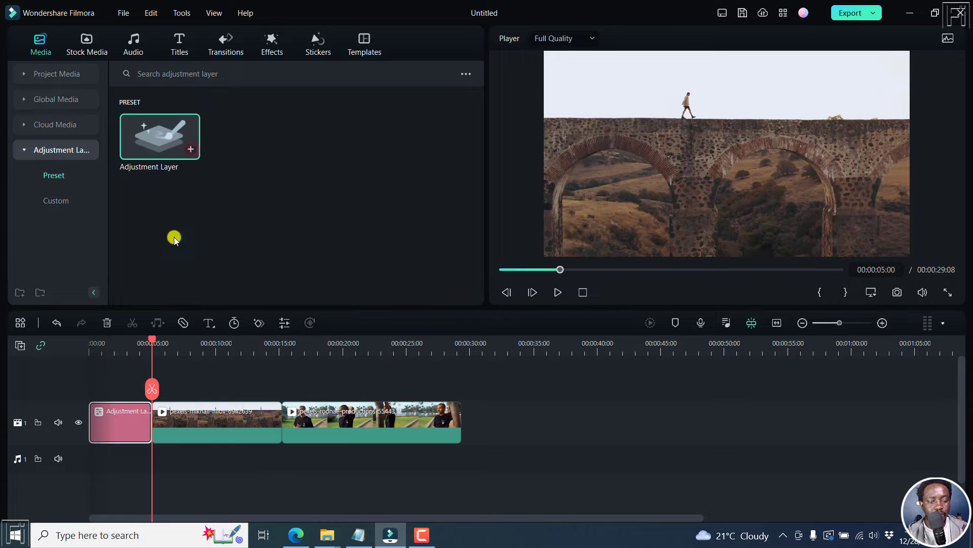
pyautogui.press('Delete')
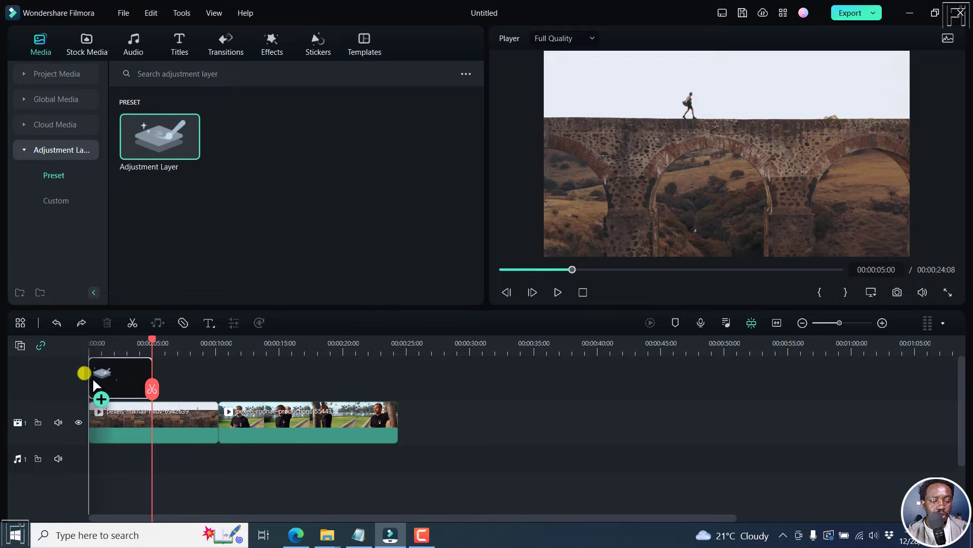
pyautogui.moveTo(171, 131); pyautogui.dragTo(95, 379)
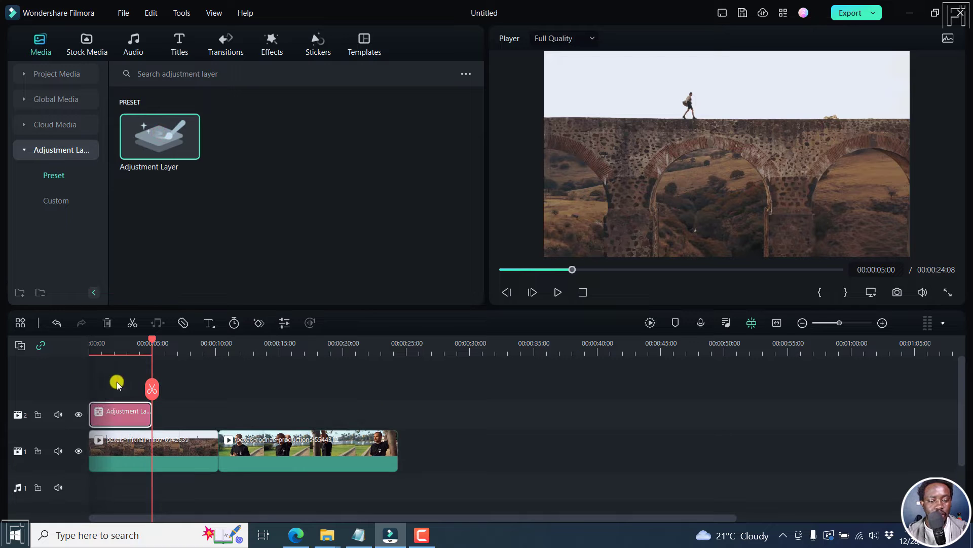
# - Stretch the adjustment layer to about ten seconds, covering the whole bridge clip
pyautogui.click(120, 343)
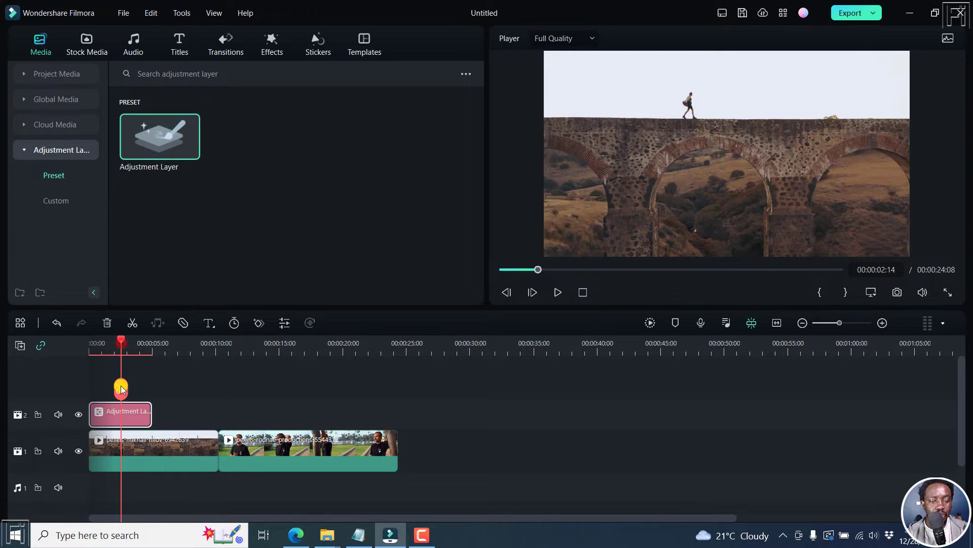
pyautogui.doubleClick(128, 415)
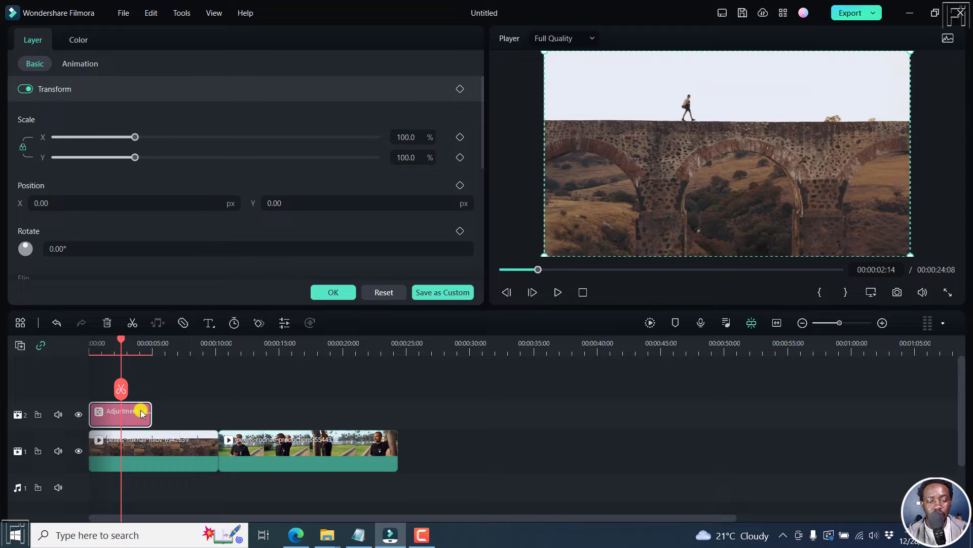
pyautogui.moveTo(148, 410); pyautogui.dragTo(215, 418)
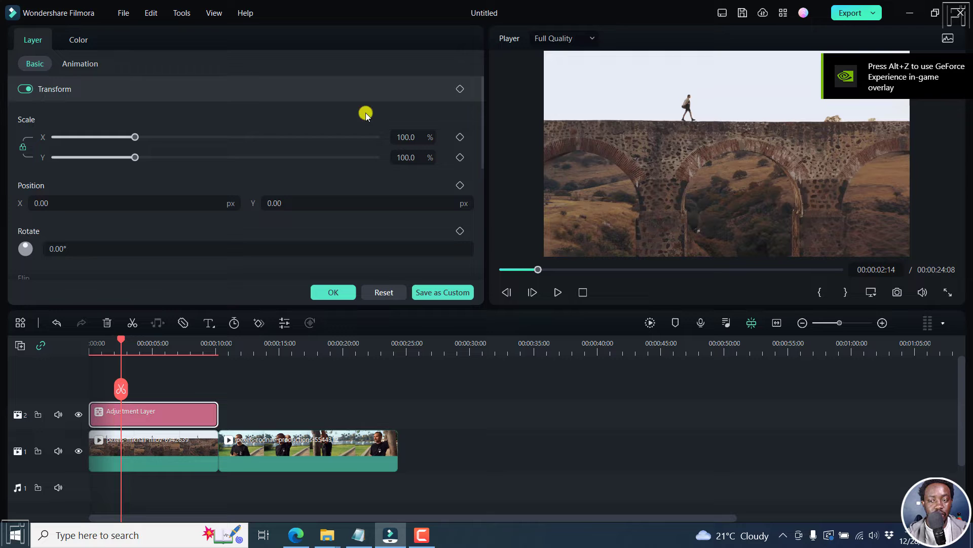
# - Apply the RGB Sample colour preset to the adjustment layer, then hide and show track 2 to compare
pyautogui.click(79, 40)
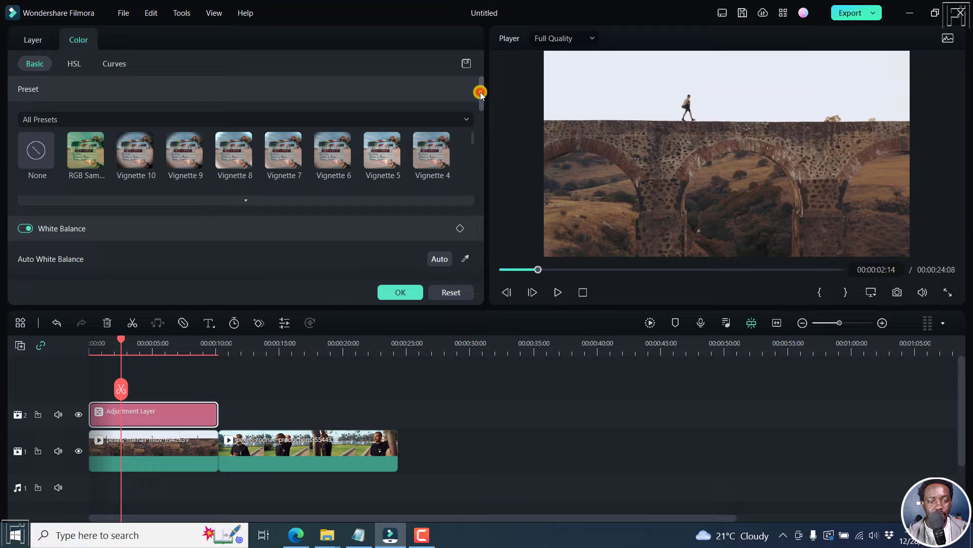
pyautogui.click(88, 155)
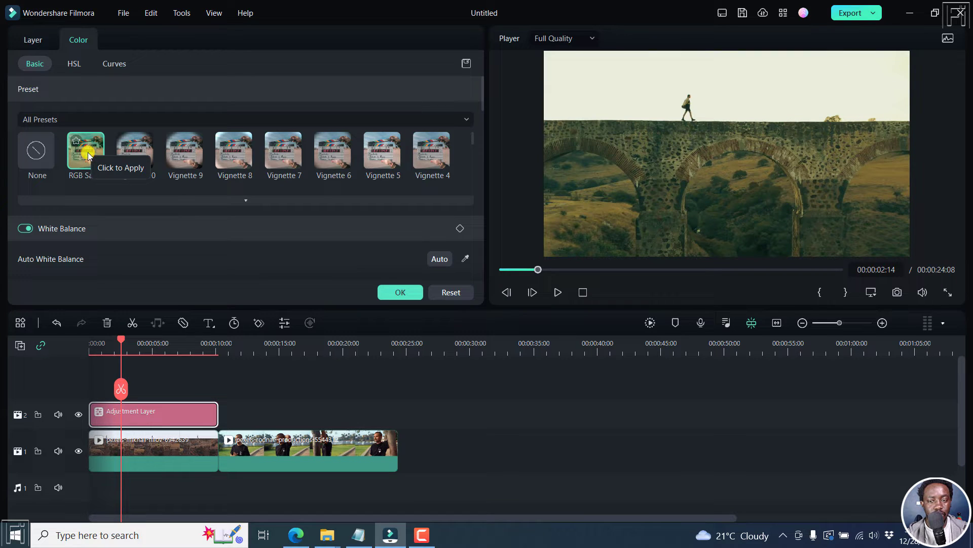
pyautogui.click(77, 414)
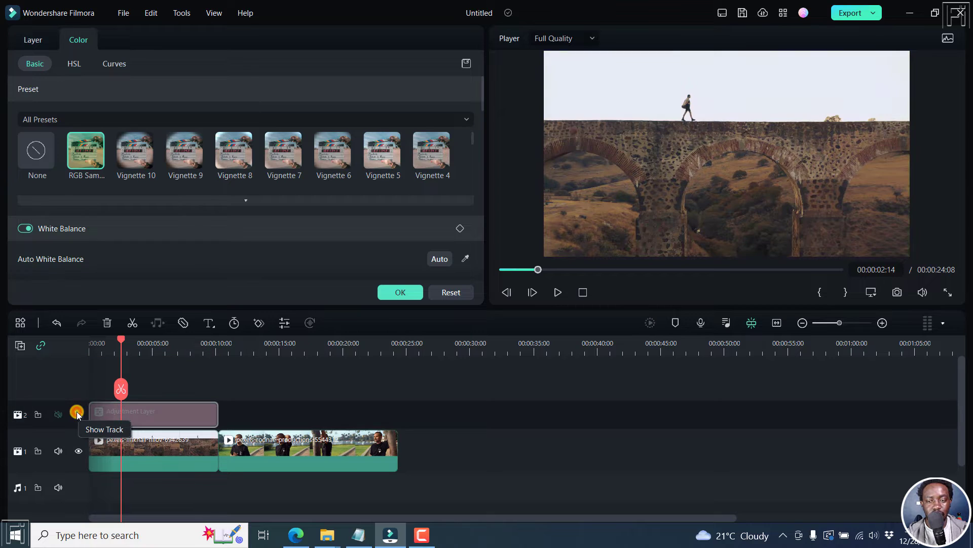
pyautogui.click(154, 448)
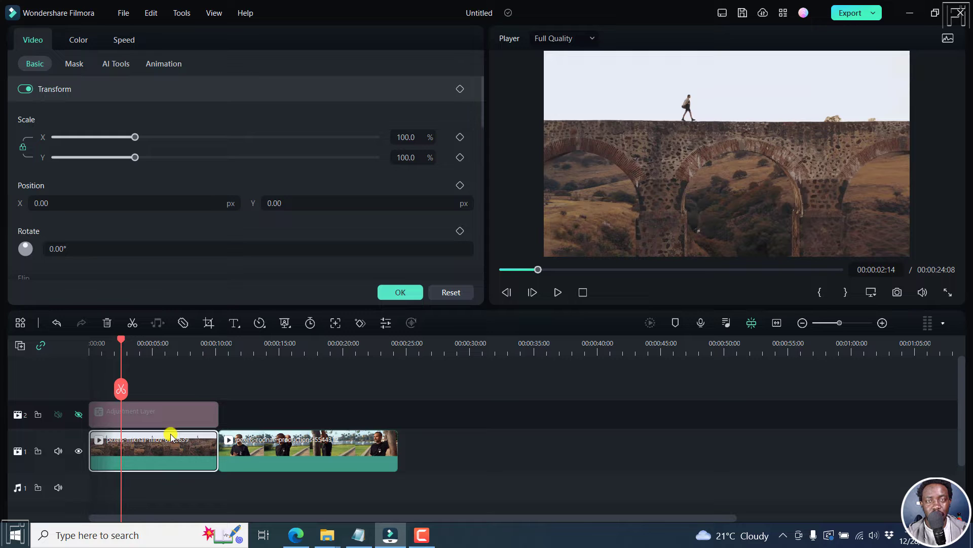
pyautogui.click(79, 416)
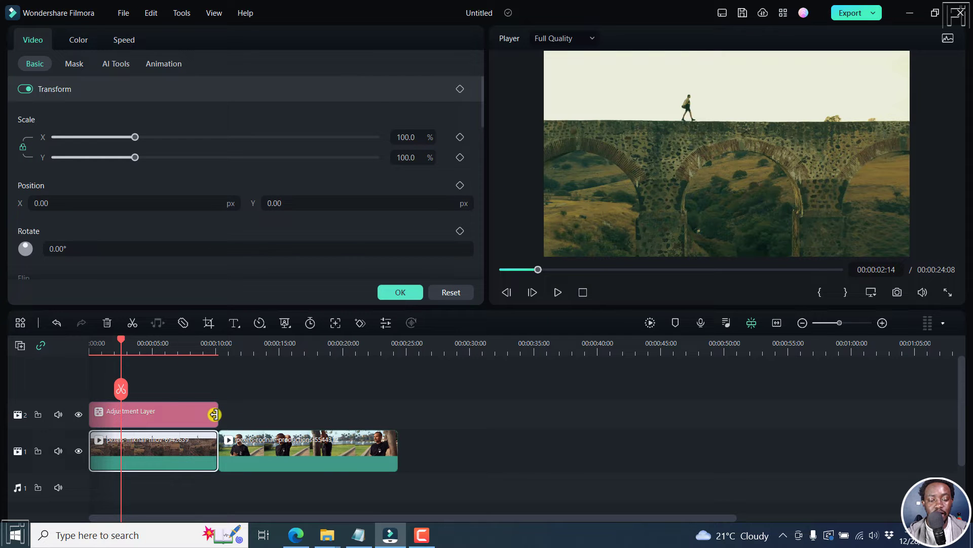
# - Extend the adjustment layer to the park clip's end and set its exposure to -27.5
pyautogui.moveTo(215, 414); pyautogui.dragTo(392, 421)
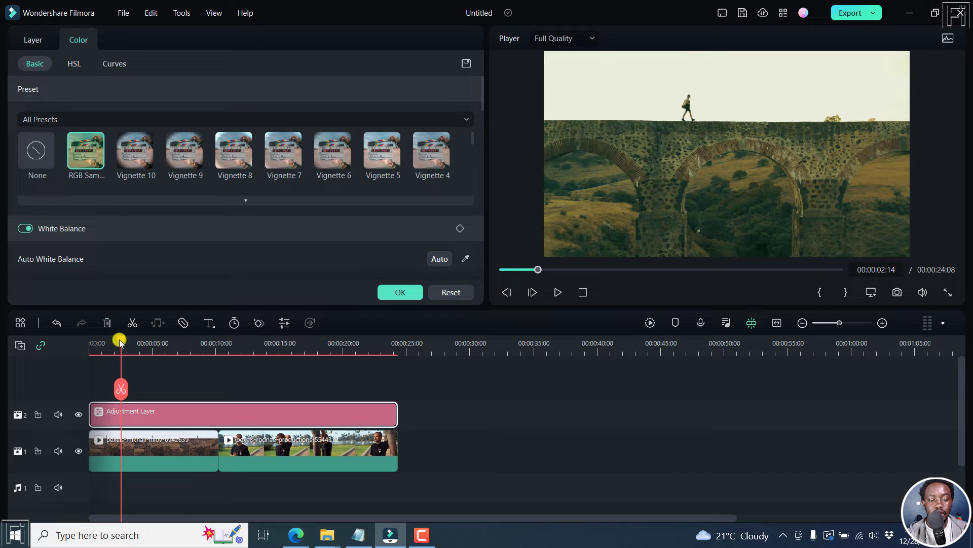
pyautogui.moveTo(120, 342)
pyautogui.mouseDown()
pyautogui.moveTo(254, 347)
pyautogui.moveTo(114, 340)
pyautogui.mouseUp()
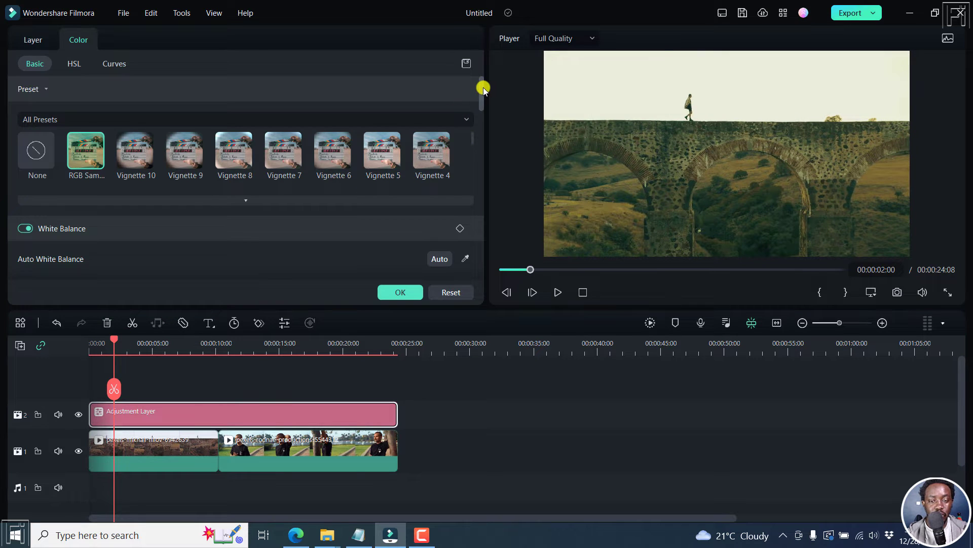
pyautogui.moveTo(483, 89); pyautogui.dragTo(481, 130)
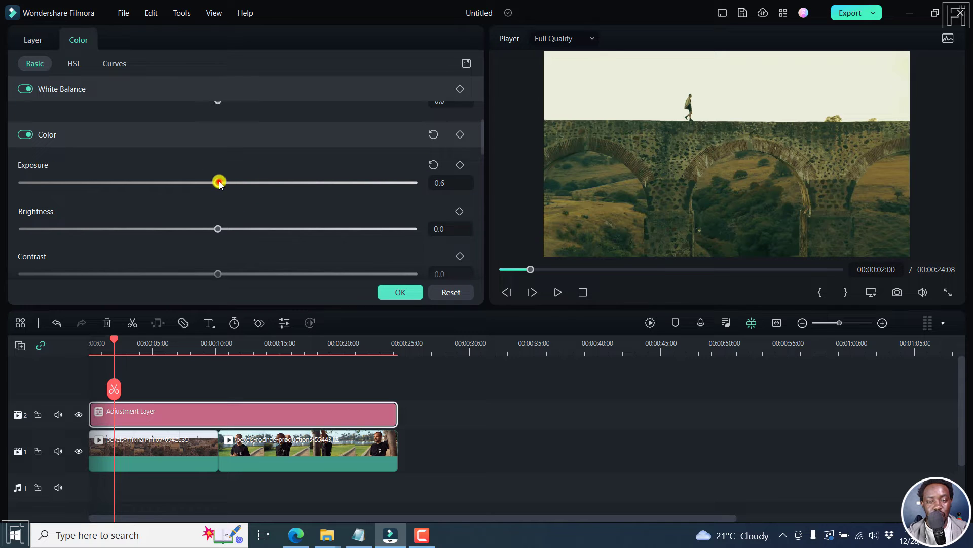
pyautogui.moveTo(219, 182); pyautogui.dragTo(163, 182)
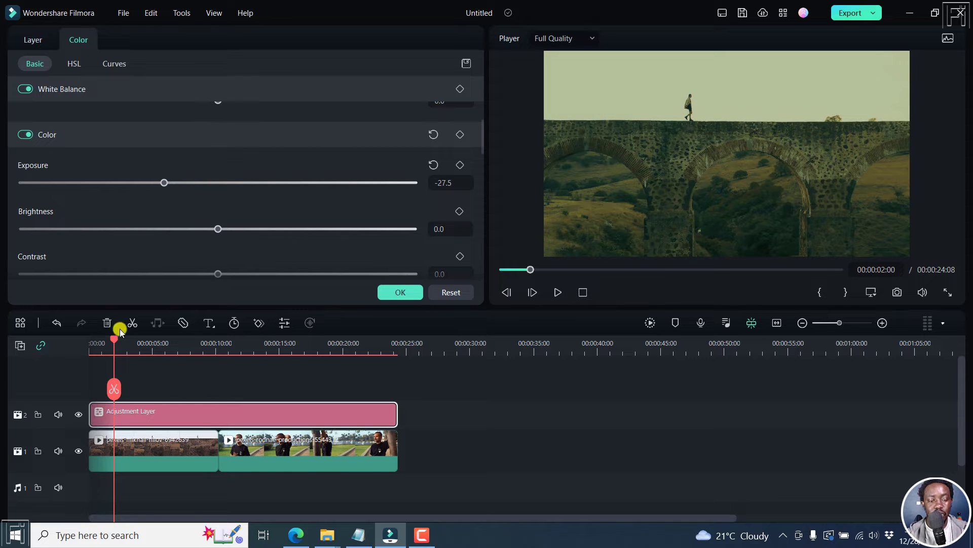
# - Raise the adjustment layer's brightness to 18.5
pyautogui.moveTo(111, 340); pyautogui.dragTo(244, 350)
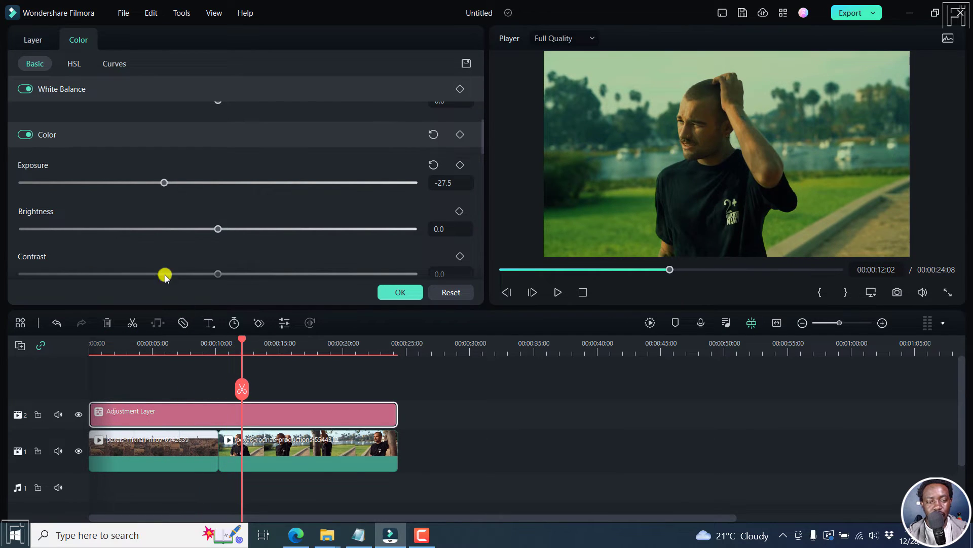
pyautogui.moveTo(221, 234); pyautogui.dragTo(251, 238)
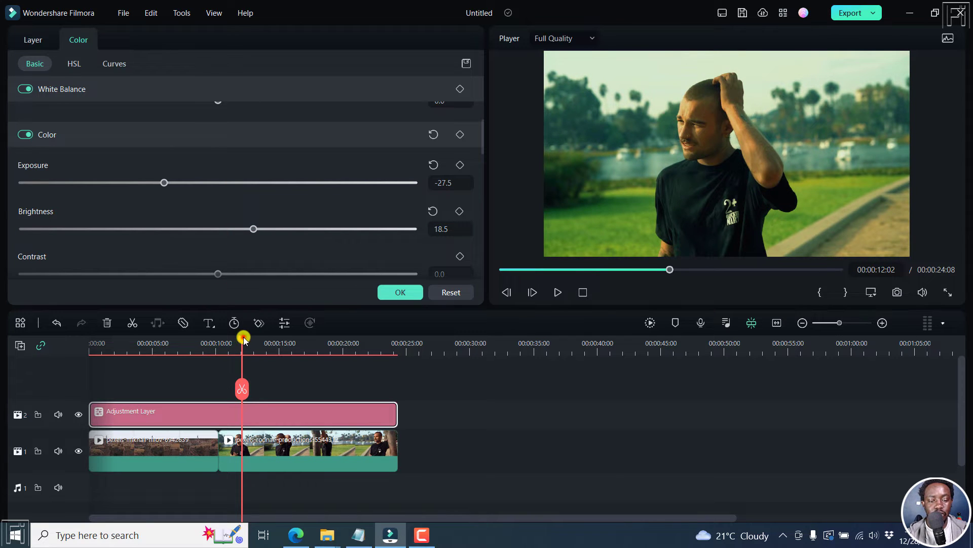
pyautogui.moveTo(249, 338)
pyautogui.mouseDown()
pyautogui.moveTo(210, 347)
pyautogui.moveTo(219, 348)
pyautogui.mouseUp()
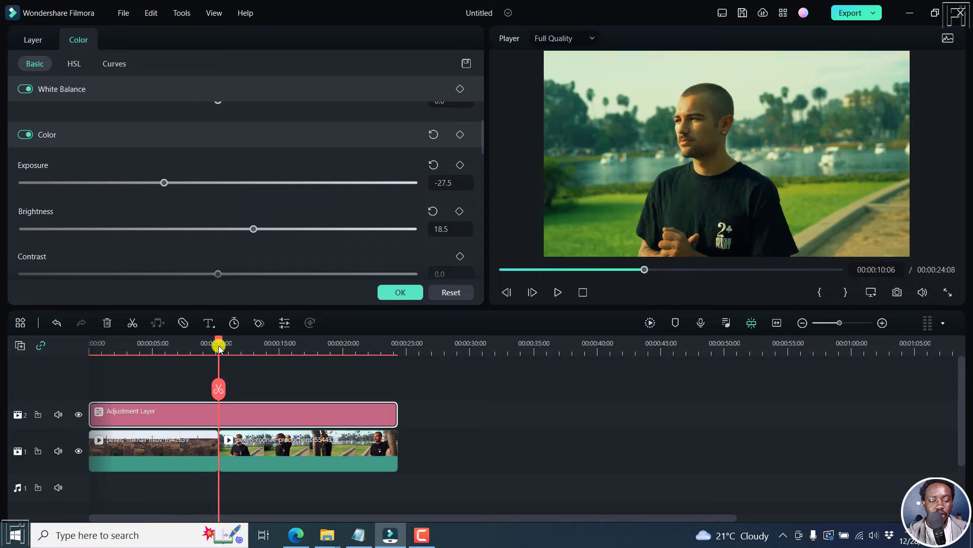
# - Split the adjustment layer at the park clip's start and set the first part's contrast to -84.8
pyautogui.click(219, 389)
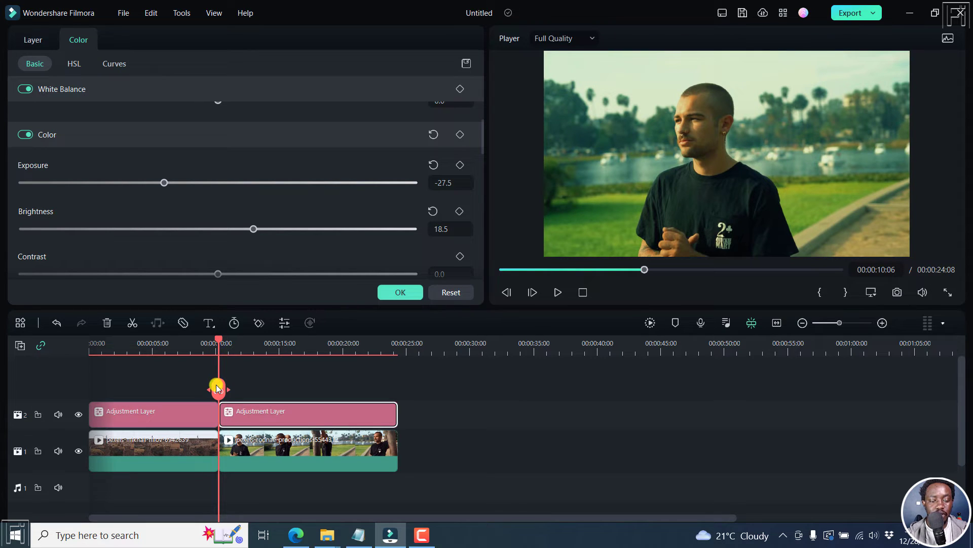
pyautogui.moveTo(218, 344)
pyautogui.mouseDown()
pyautogui.moveTo(152, 343)
pyautogui.moveTo(173, 345)
pyautogui.mouseUp()
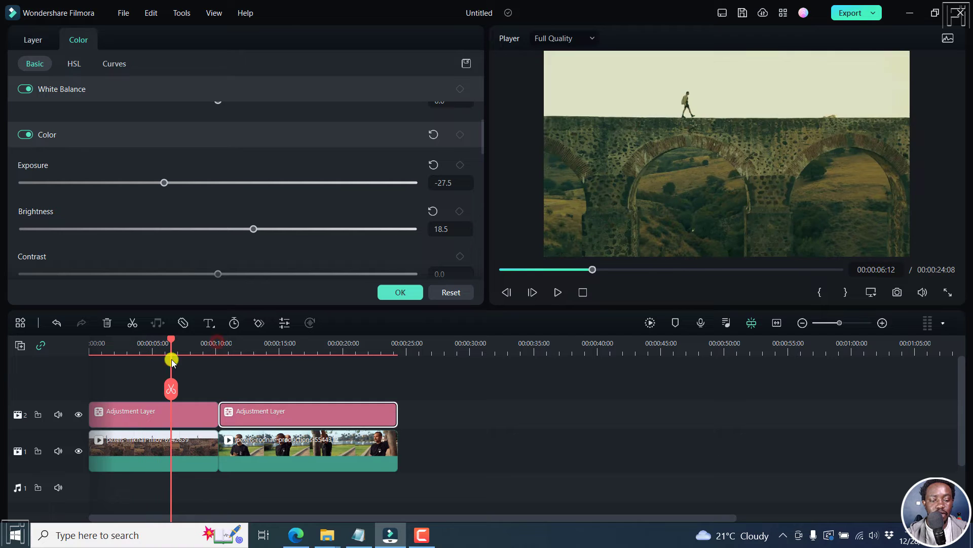
pyautogui.click(143, 414)
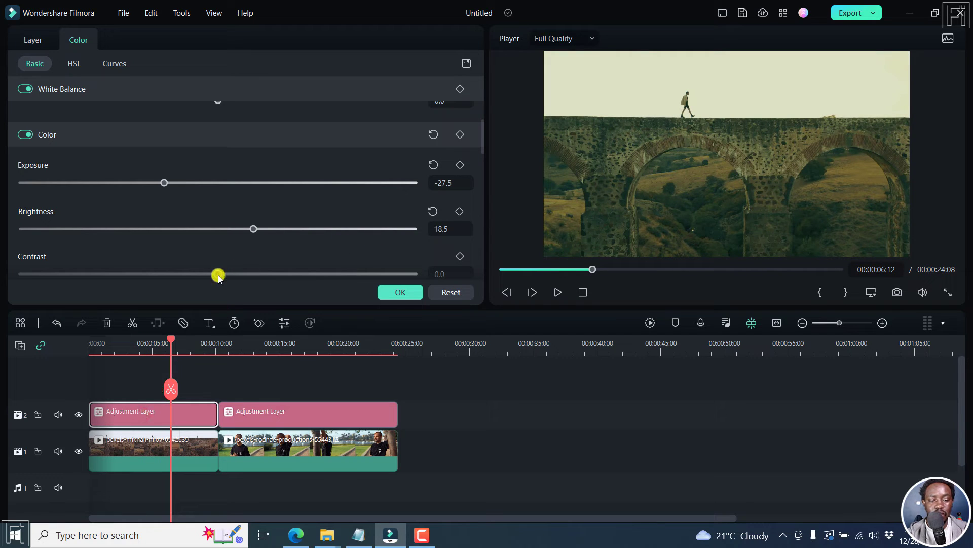
pyautogui.moveTo(218, 274)
pyautogui.mouseDown()
pyautogui.moveTo(38, 275)
pyautogui.moveTo(58, 276)
pyautogui.mouseUp()
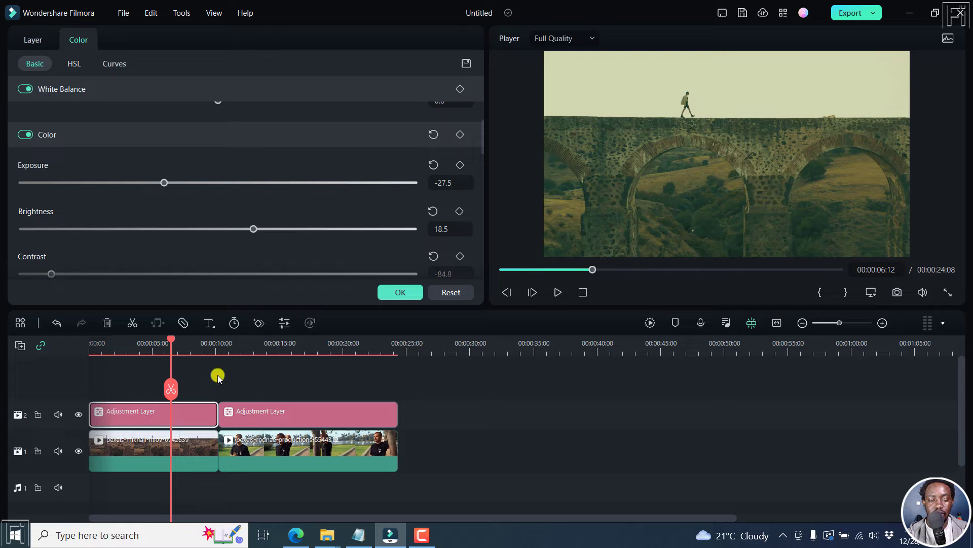
pyautogui.moveTo(170, 339); pyautogui.dragTo(34, 353)
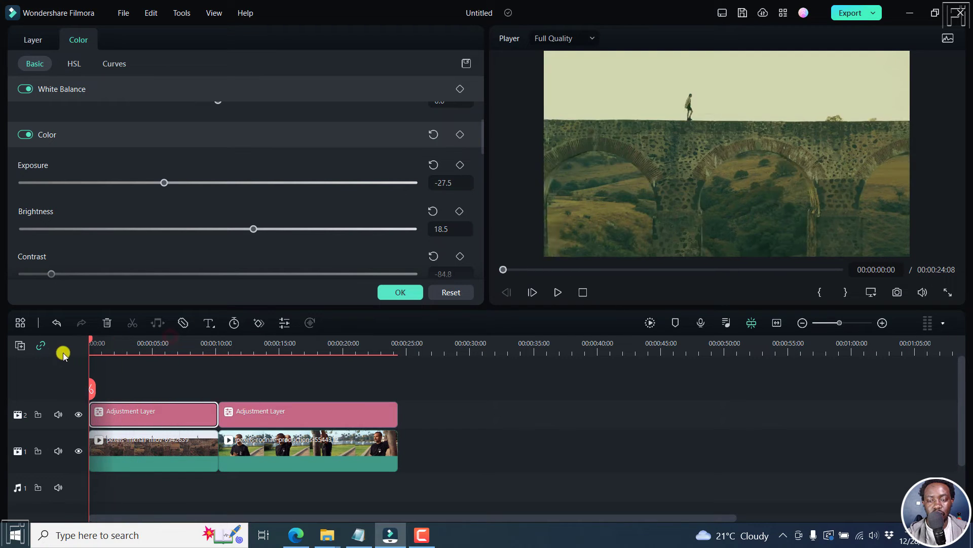
pyautogui.press('space')
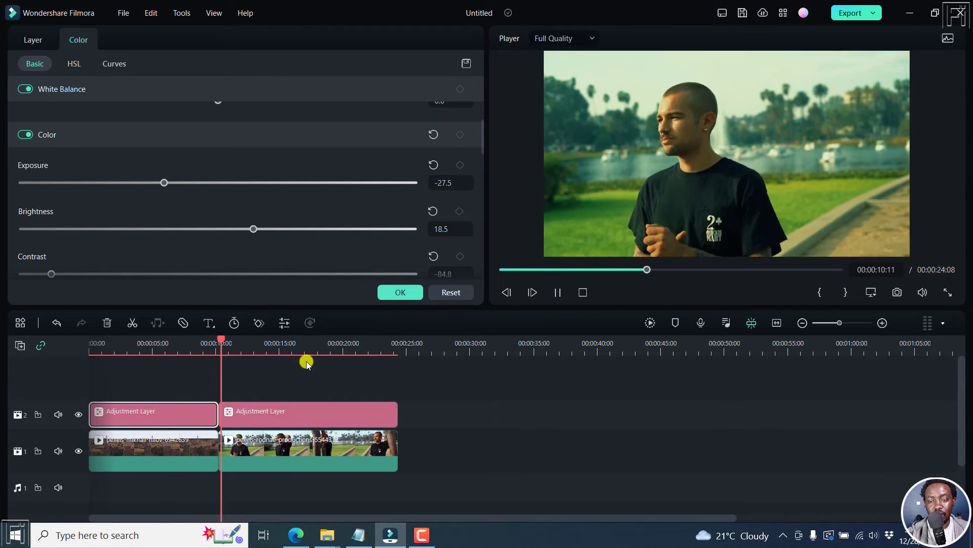
pyautogui.press('space')
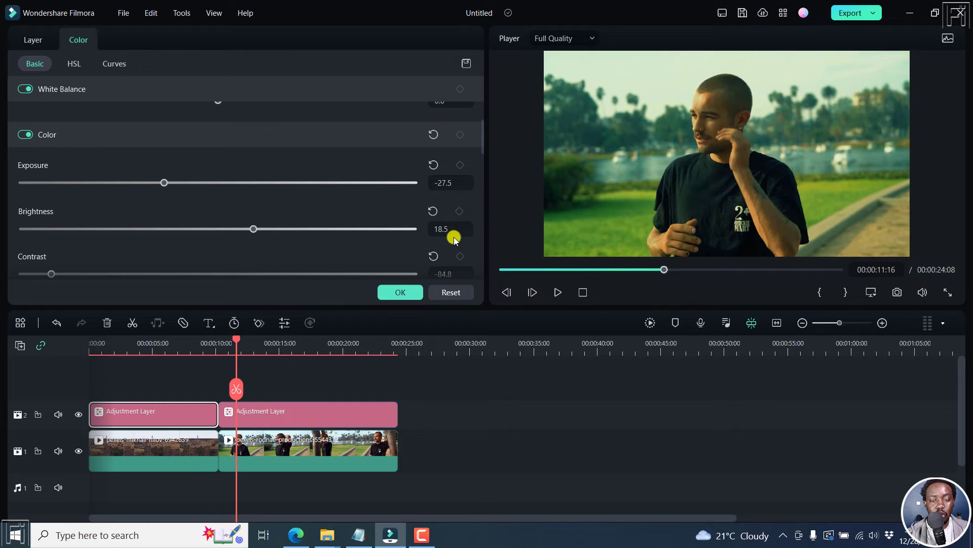
pyautogui.moveTo(483, 134); pyautogui.dragTo(483, 187)
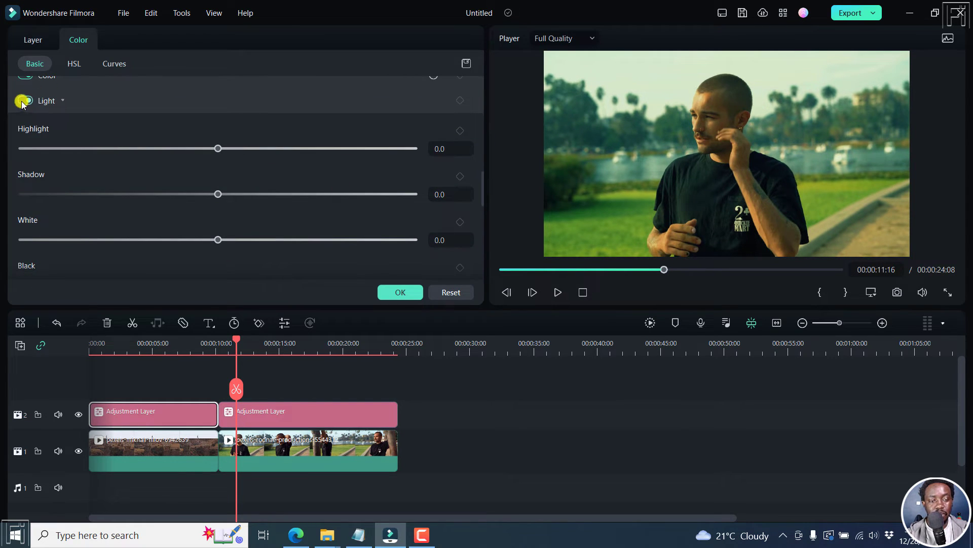
# - Turn Light off, then give the second layer part vignette amount 48.5 and size 74.4
pyautogui.click(23, 101)
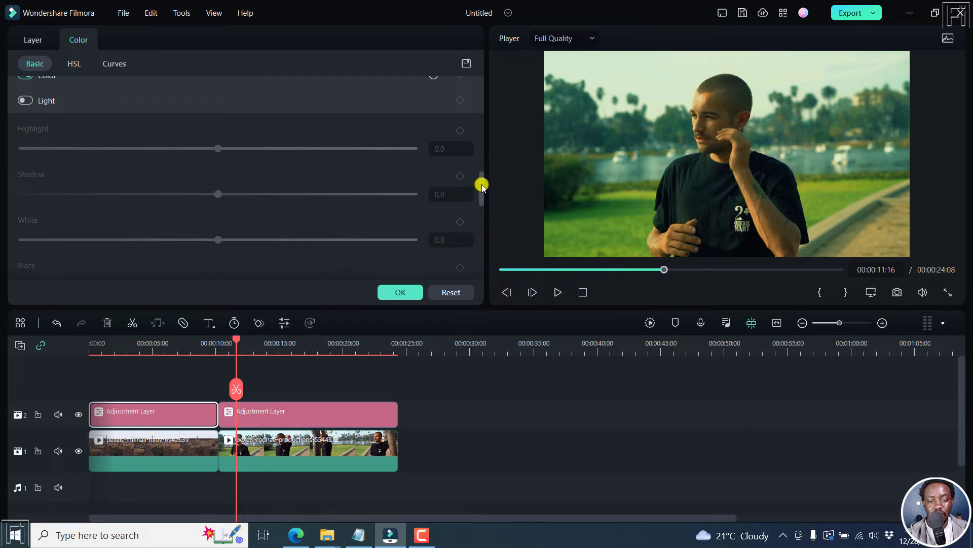
pyautogui.moveTo(482, 185); pyautogui.dragTo(483, 213)
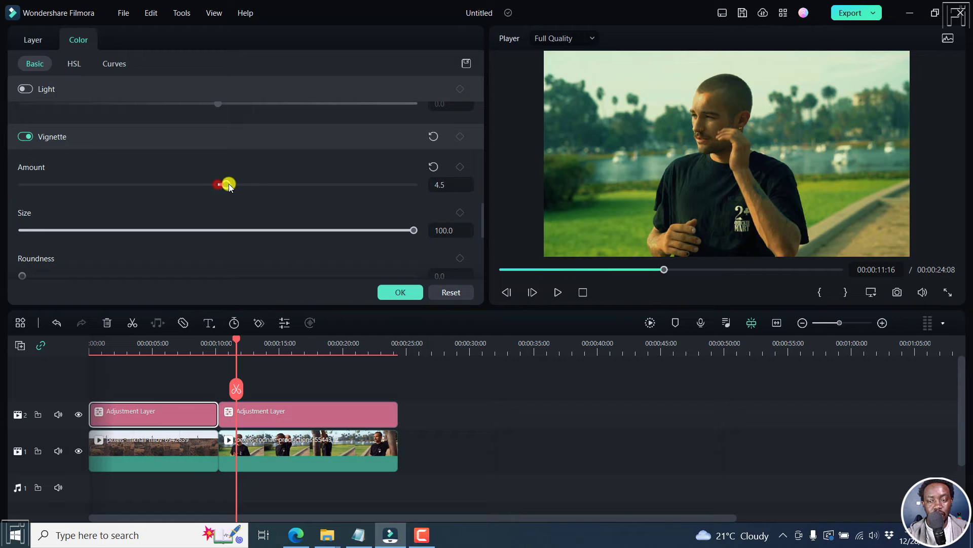
pyautogui.click(263, 412)
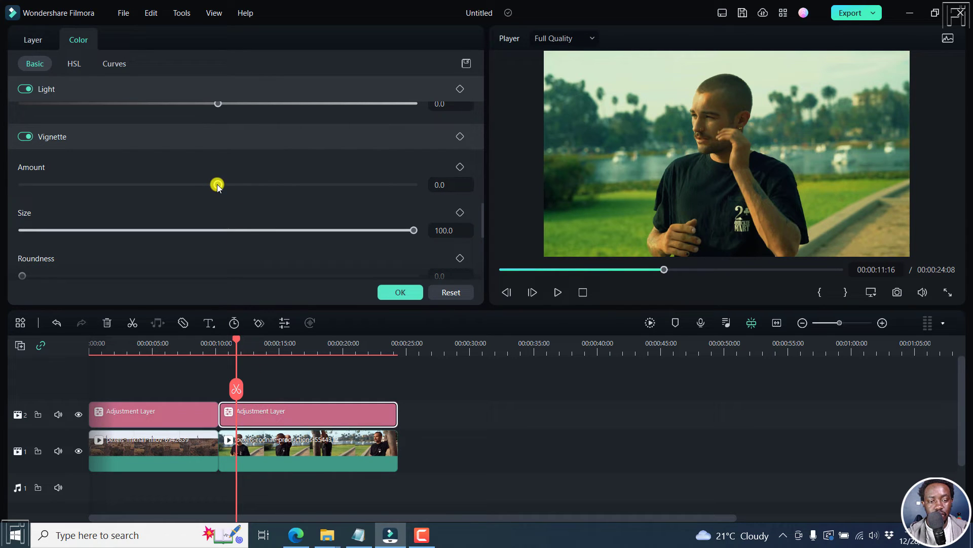
pyautogui.moveTo(225, 187); pyautogui.dragTo(312, 184)
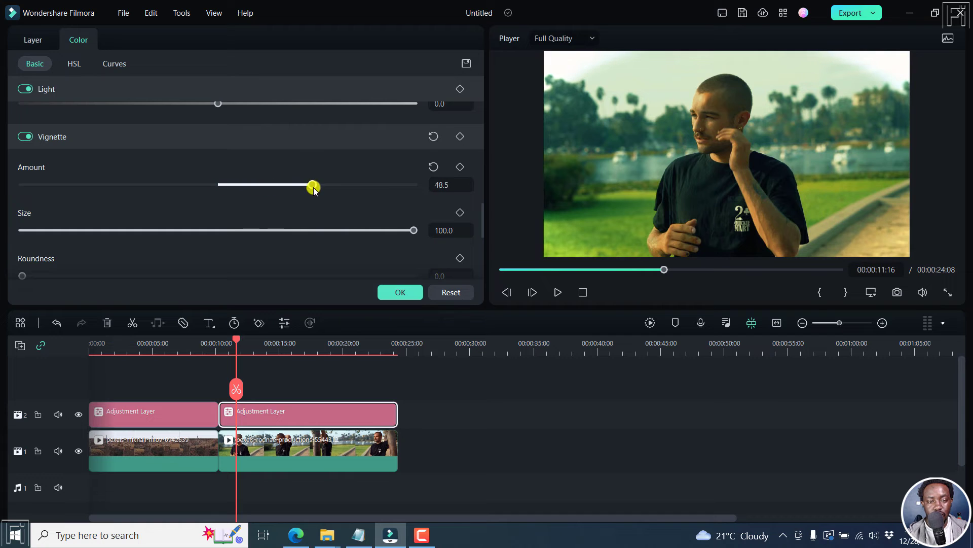
pyautogui.moveTo(413, 230)
pyautogui.mouseDown()
pyautogui.moveTo(305, 234)
pyautogui.moveTo(312, 230)
pyautogui.mouseUp()
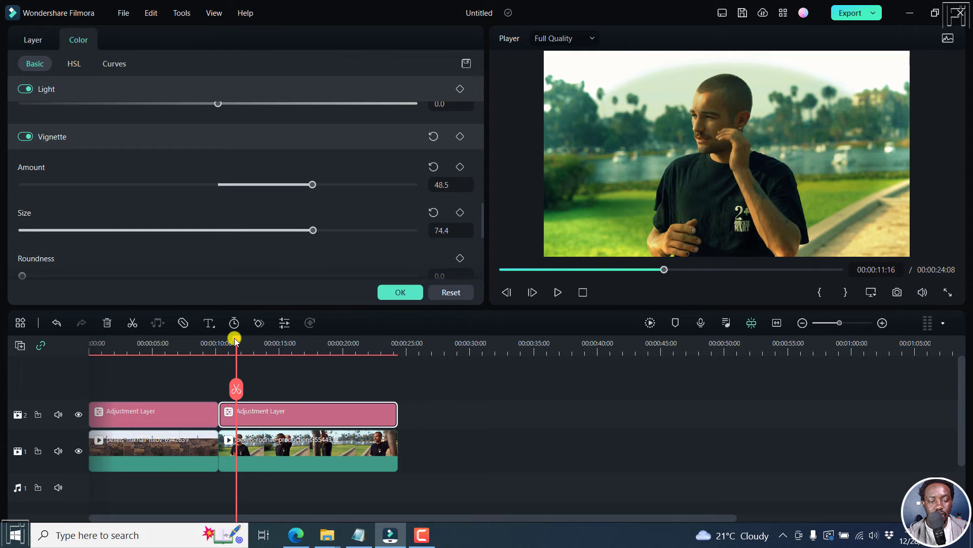
# - Reset the first layer part's vignette amount to zero, then play from about eight seconds
pyautogui.moveTo(235, 340); pyautogui.dragTo(138, 346)
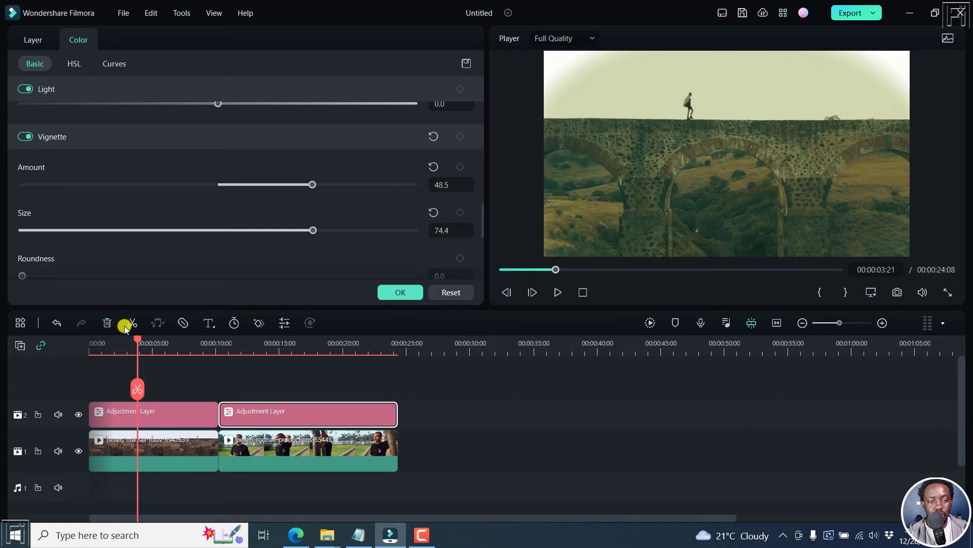
pyautogui.click(121, 412)
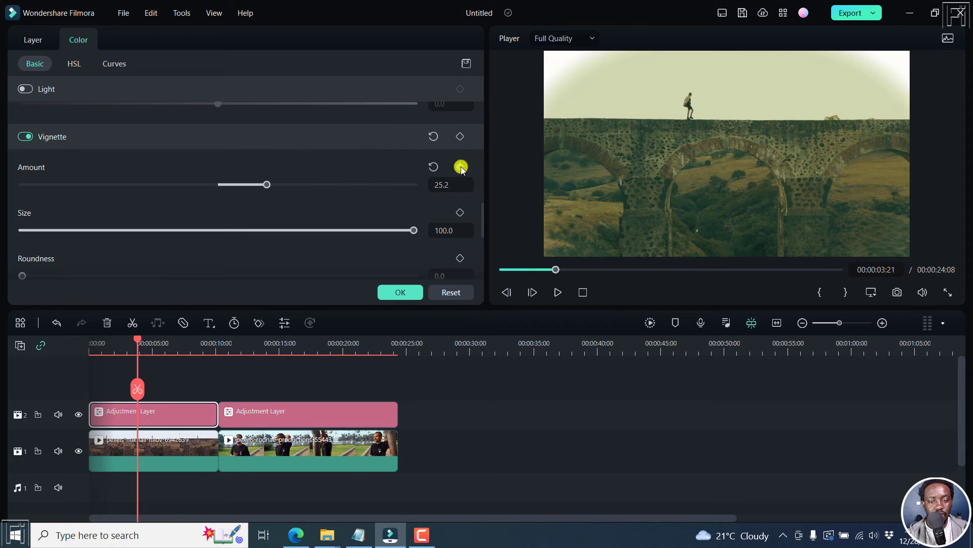
pyautogui.click(433, 167)
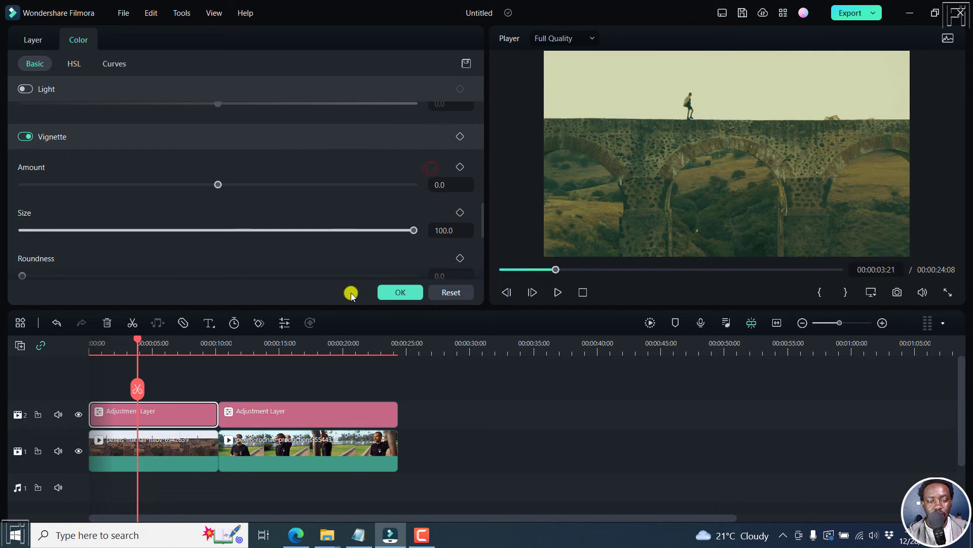
pyautogui.click(196, 343)
pyautogui.press('space')
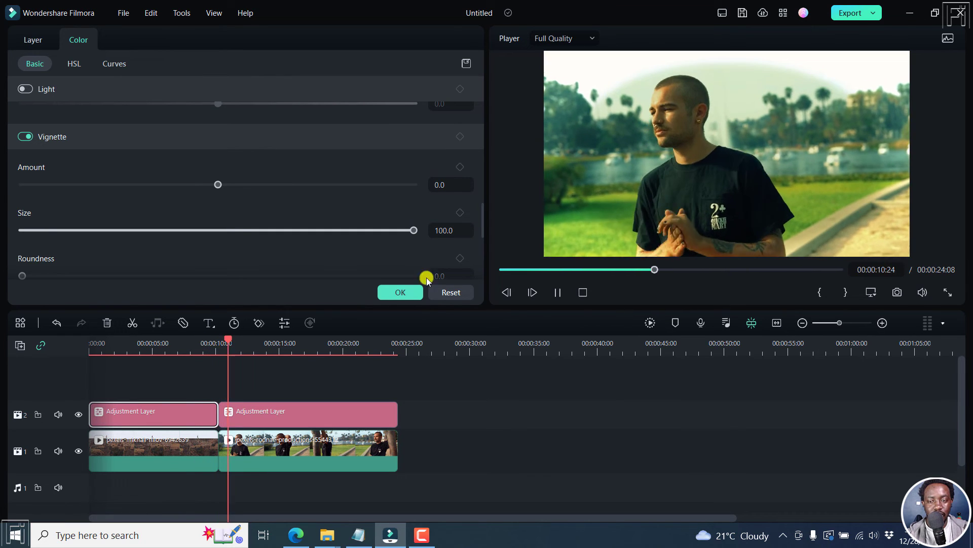
# - Stop playback and set the second part's vignette feather to 30.9
pyautogui.click(281, 417)
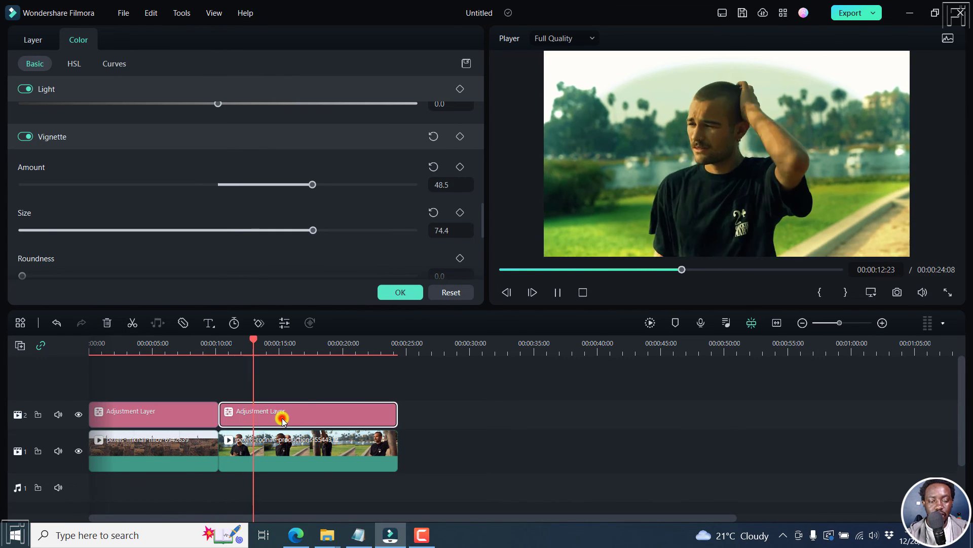
pyautogui.press('space')
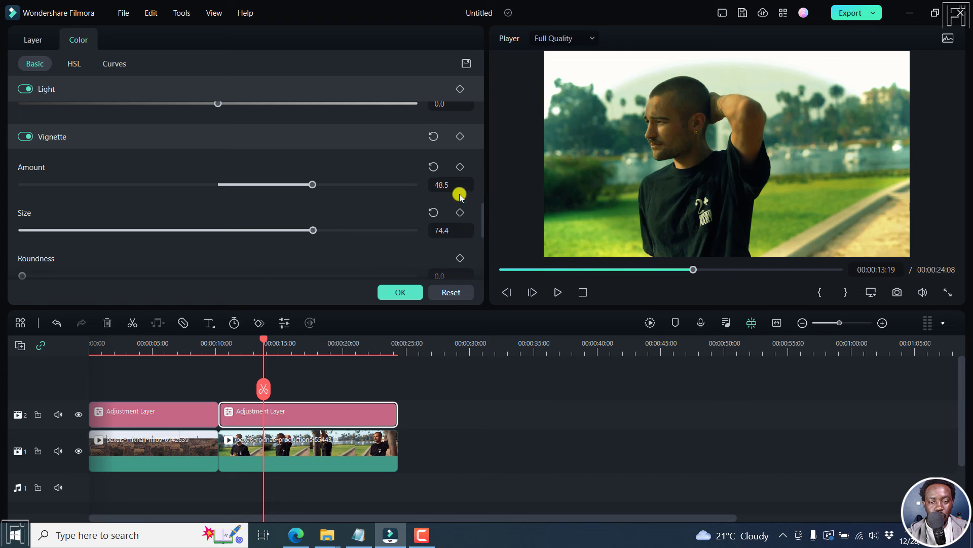
pyautogui.moveTo(482, 218); pyautogui.dragTo(480, 238)
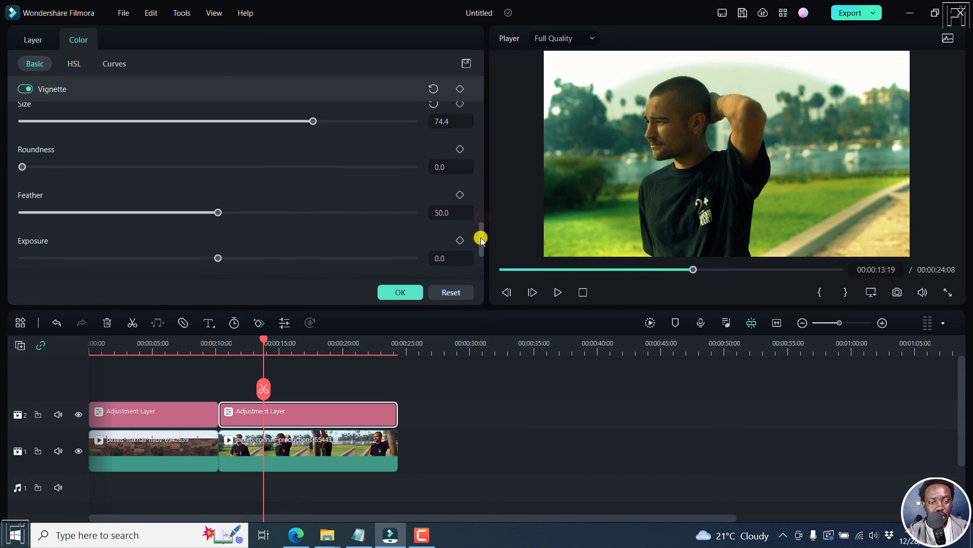
pyautogui.moveTo(219, 214); pyautogui.dragTo(151, 216)
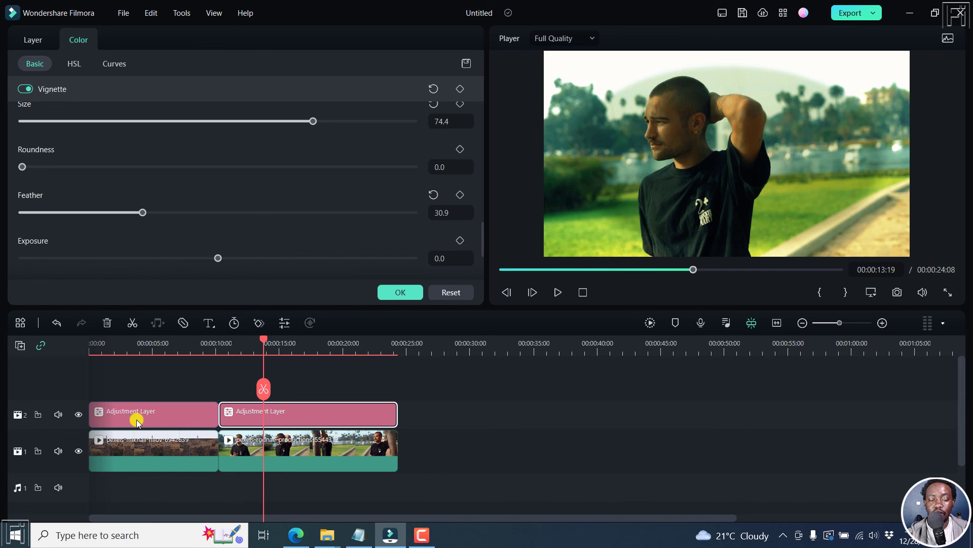
pyautogui.click(79, 414)
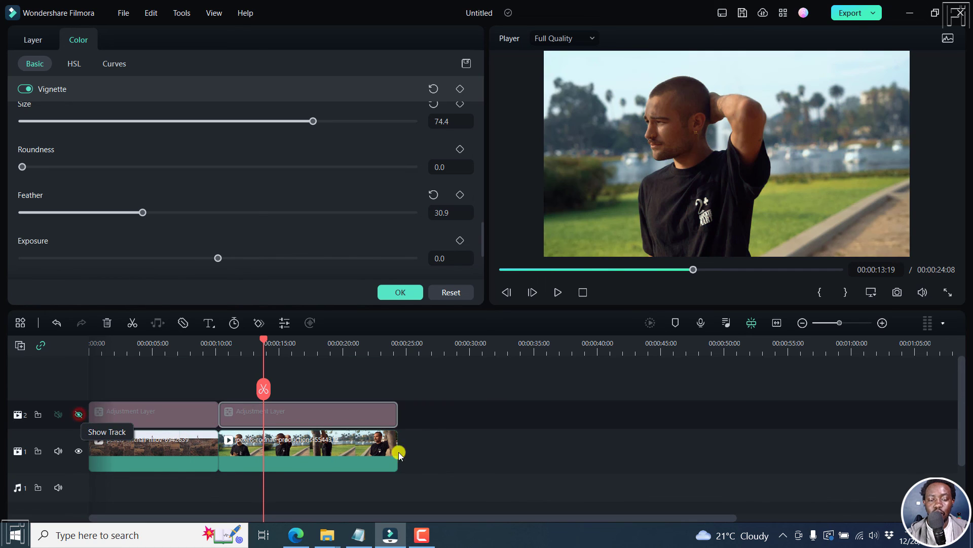
pyautogui.click(295, 456)
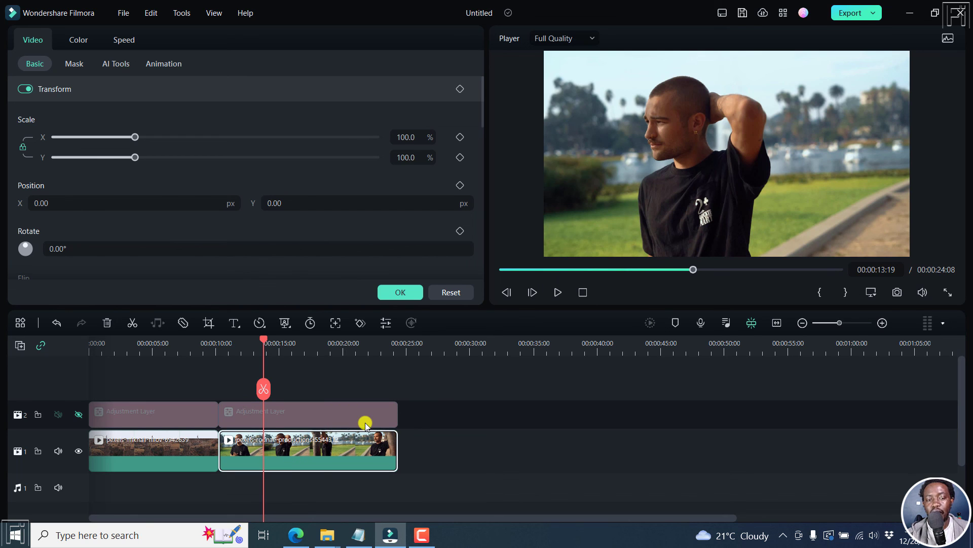
pyautogui.click(77, 414)
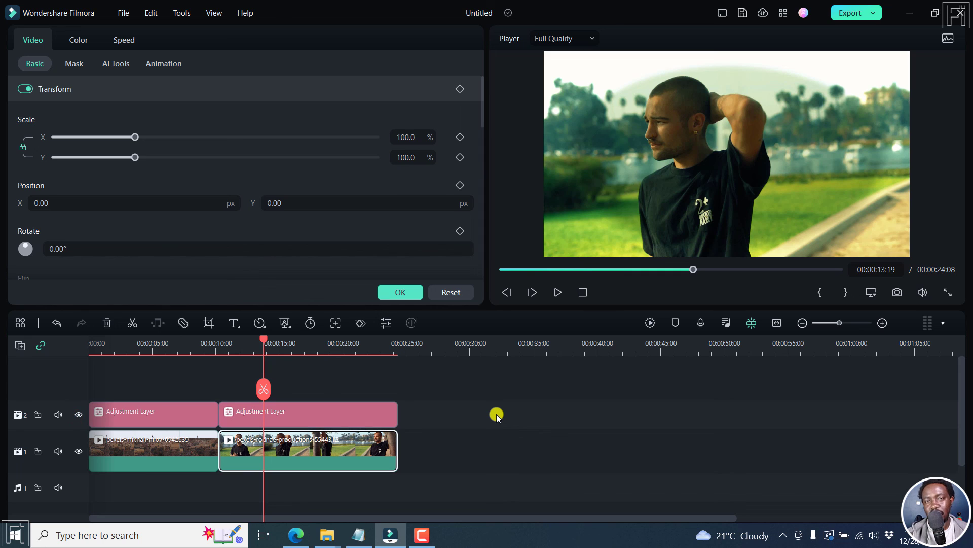